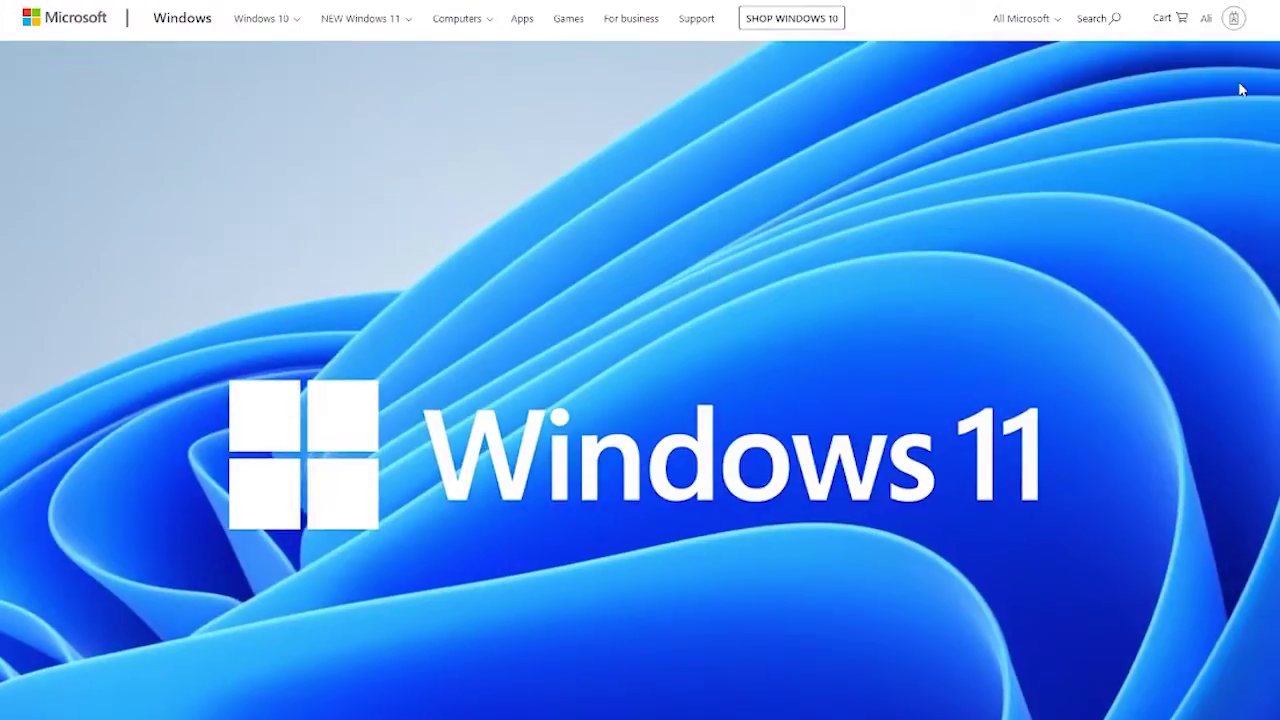
Scroll the Windows 11 overview past the intro and productivity sections to widgets and curated content
scroll(1240, 95, down, 7)
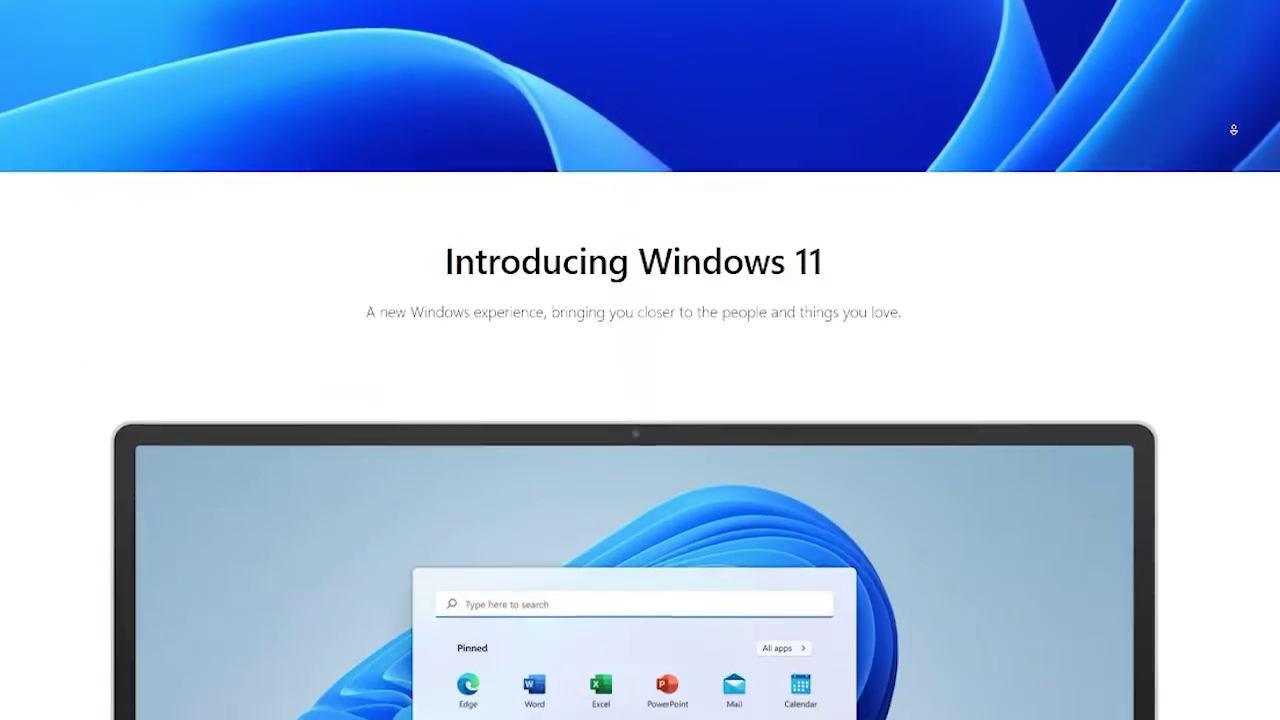
scroll(1233, 129, down, 15)
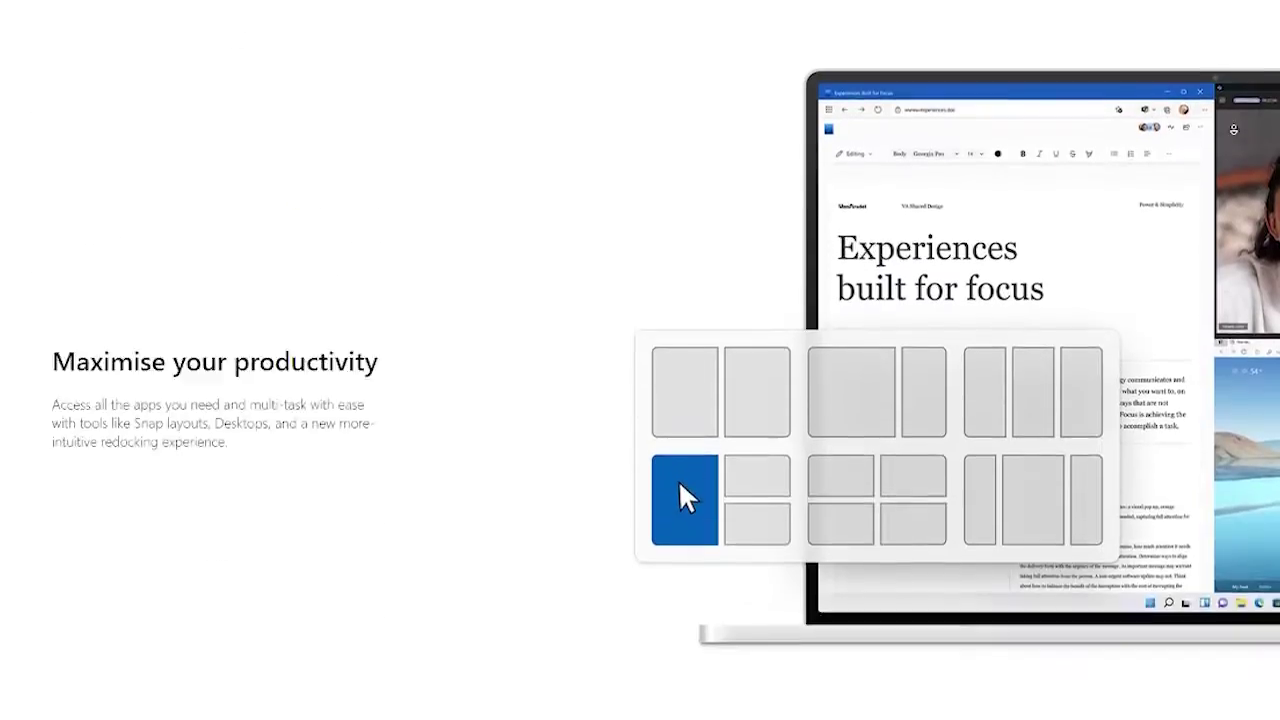
scroll(1233, 129, down, 15)
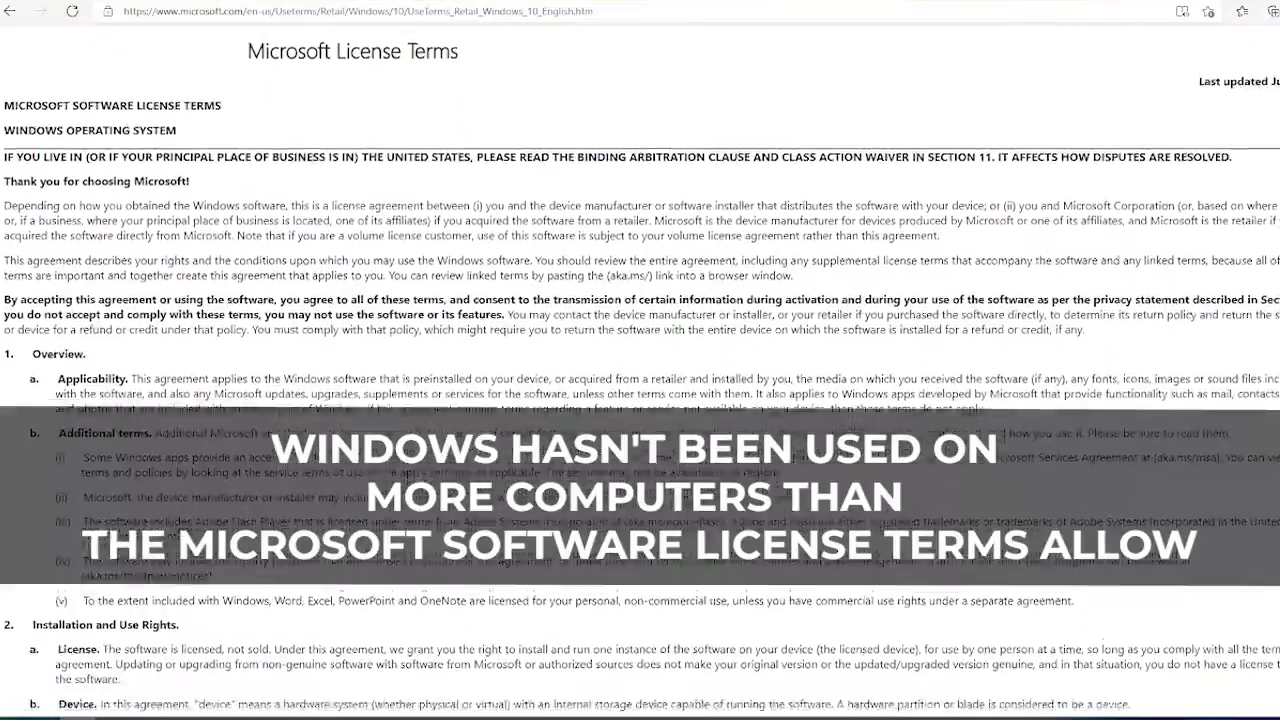
Scroll the Microsoft Software License Terms past Installation and Use Rights to the Restrictions section
scroll(640, 360, down, 5)
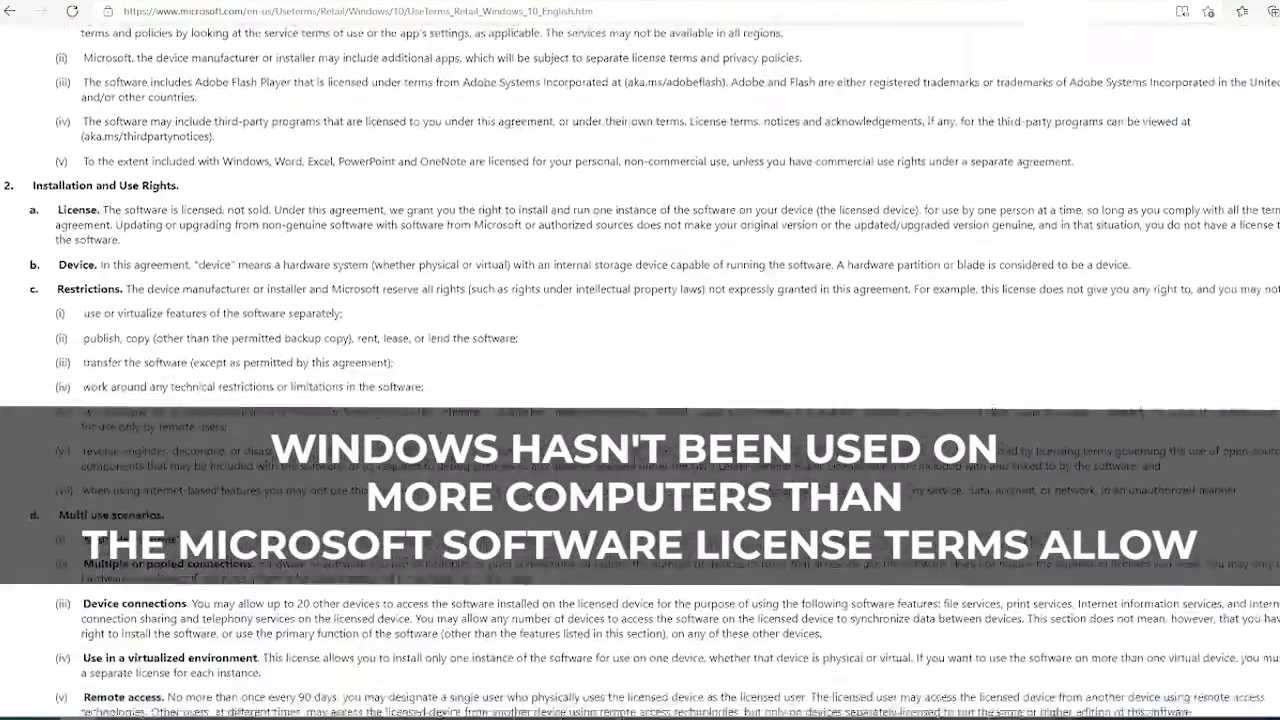
scroll(640, 360, down, 4)
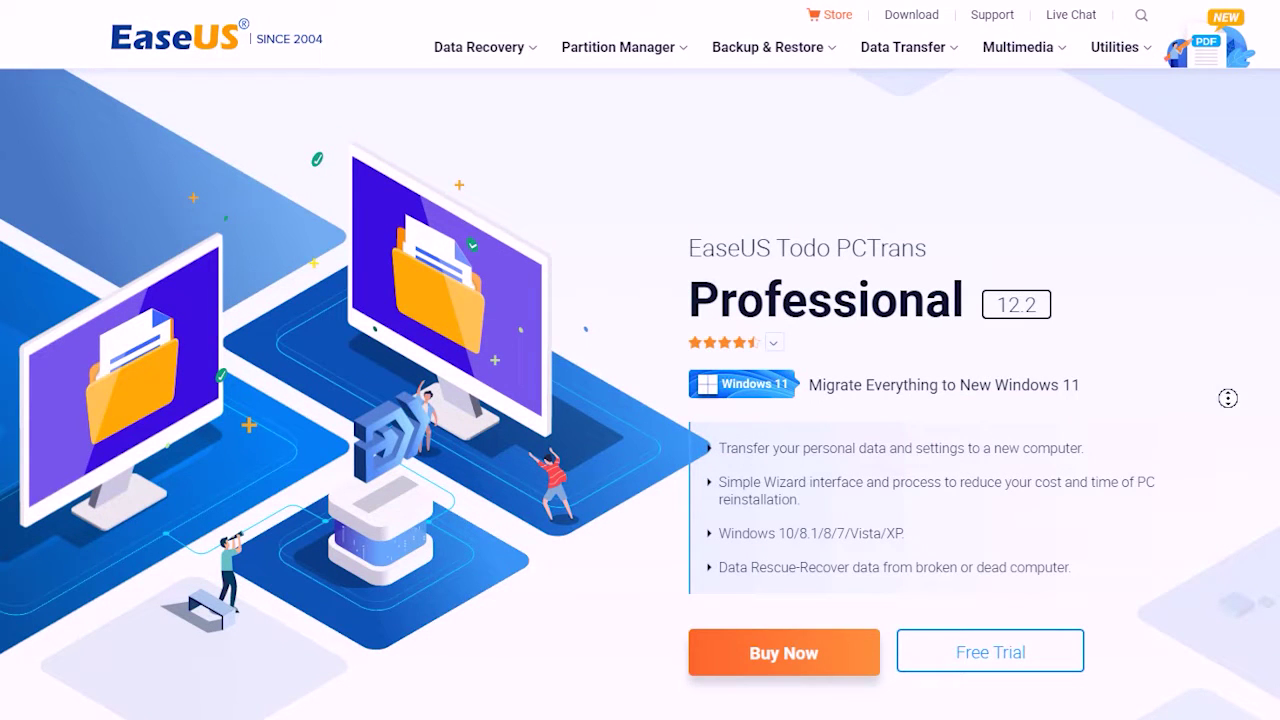
Scroll the Todo PCTrans Professional page down to 'One Place for All Your Data Migration Needs'
scroll(1227, 418, down, 2)
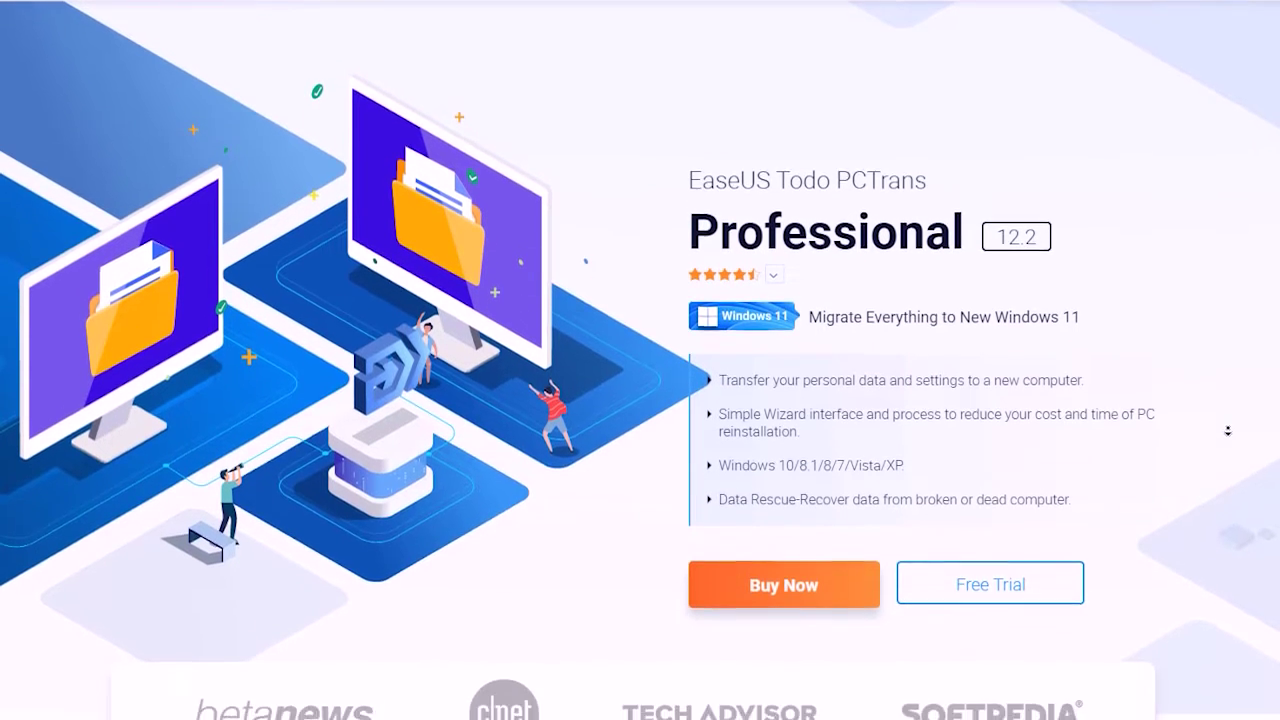
scroll(1227, 430, down, 2)
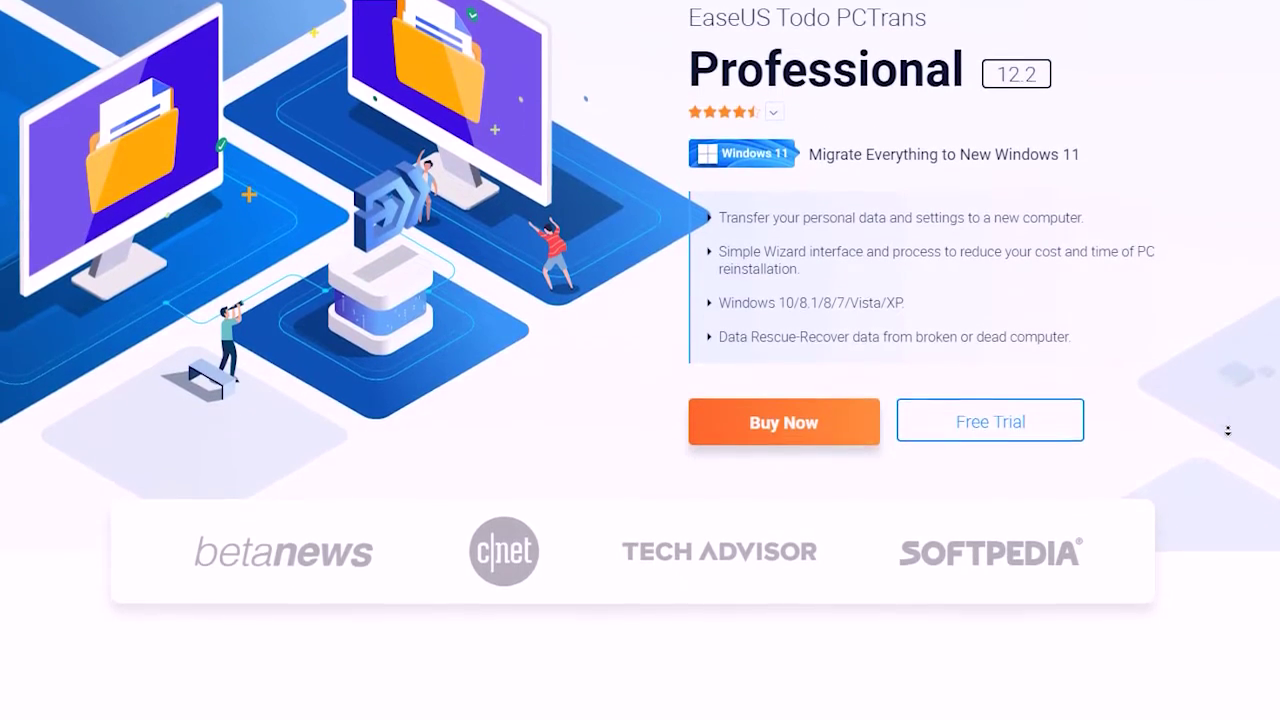
scroll(1227, 430, down, 2)
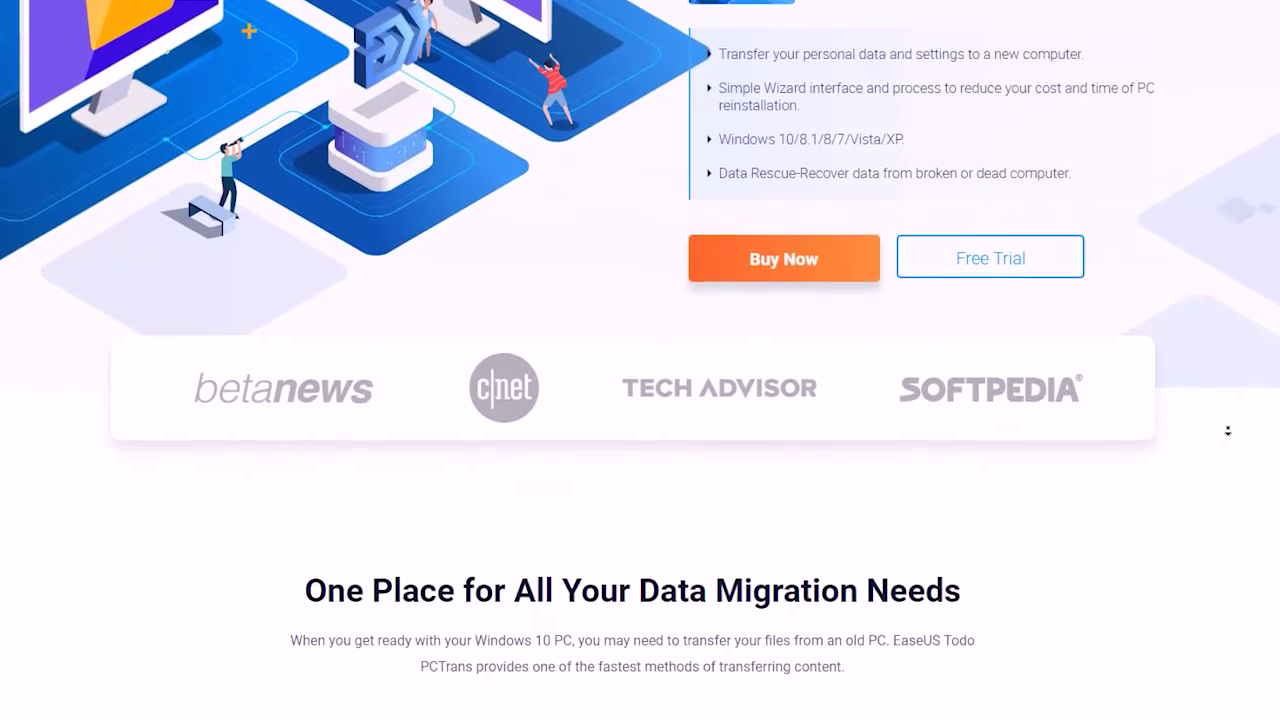
scroll(1228, 430, down, 2)
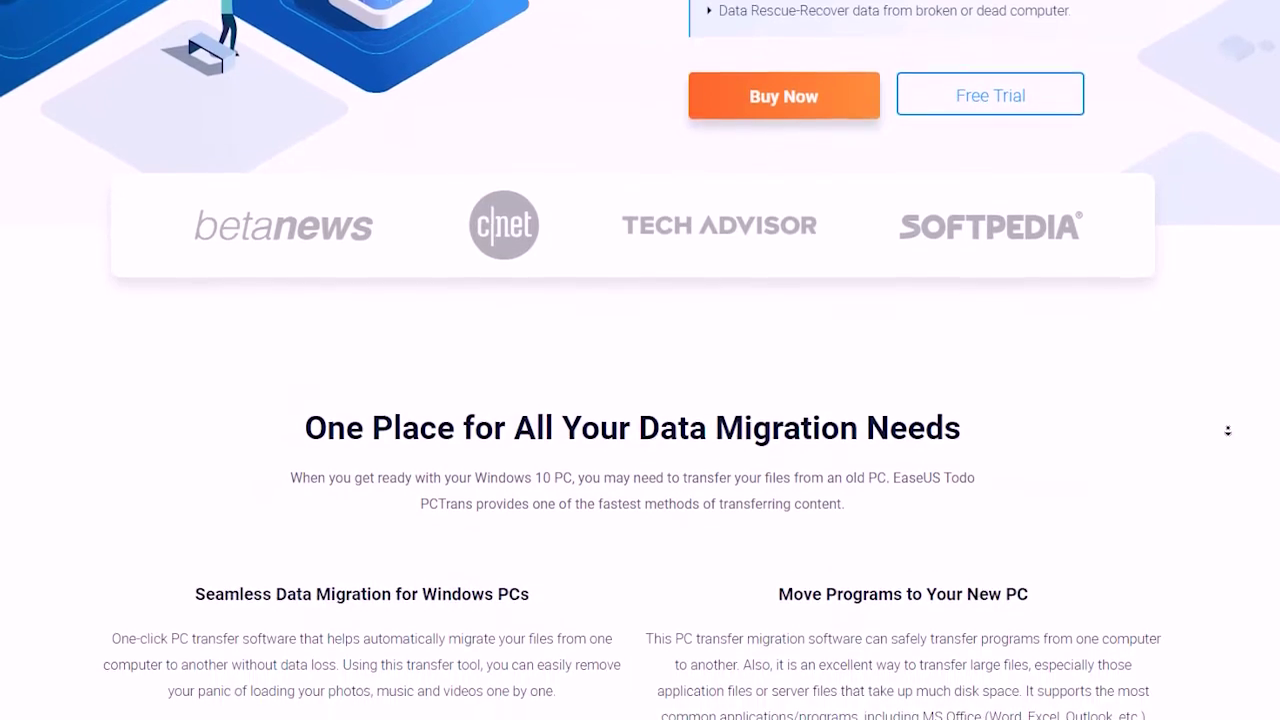
scroll(1228, 430, down, 2)
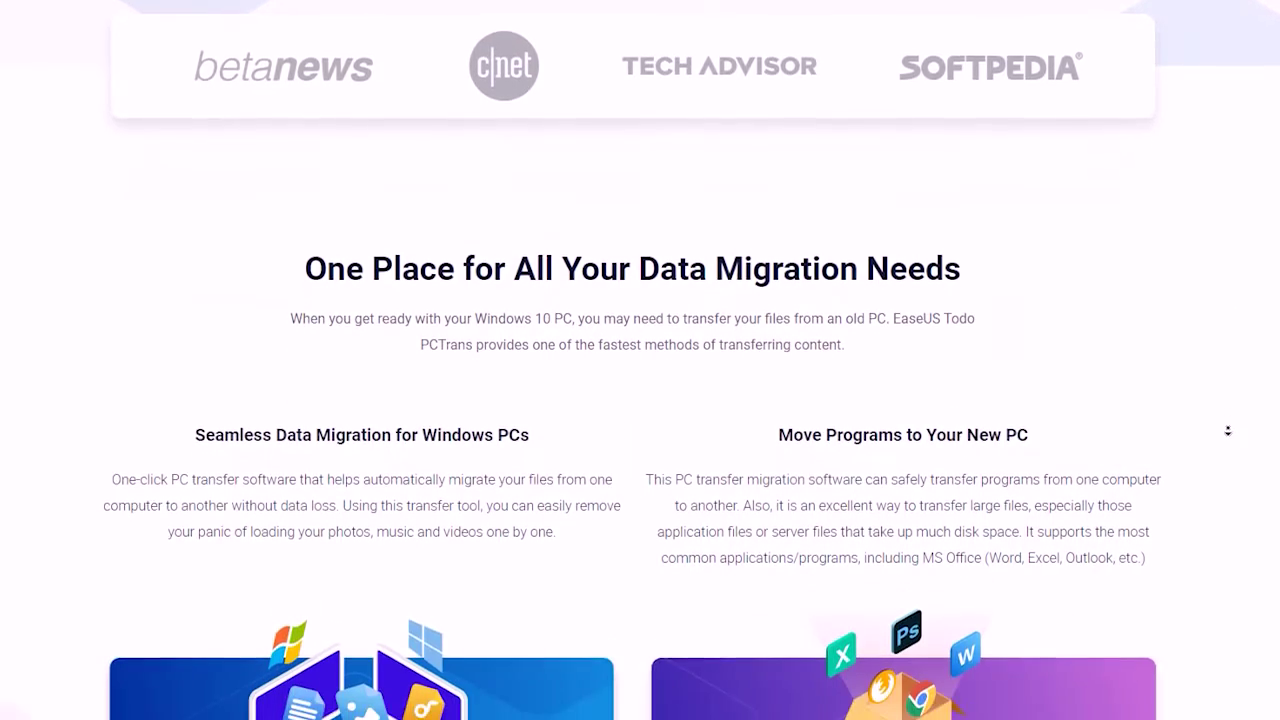
scroll(1228, 430, down, 1)
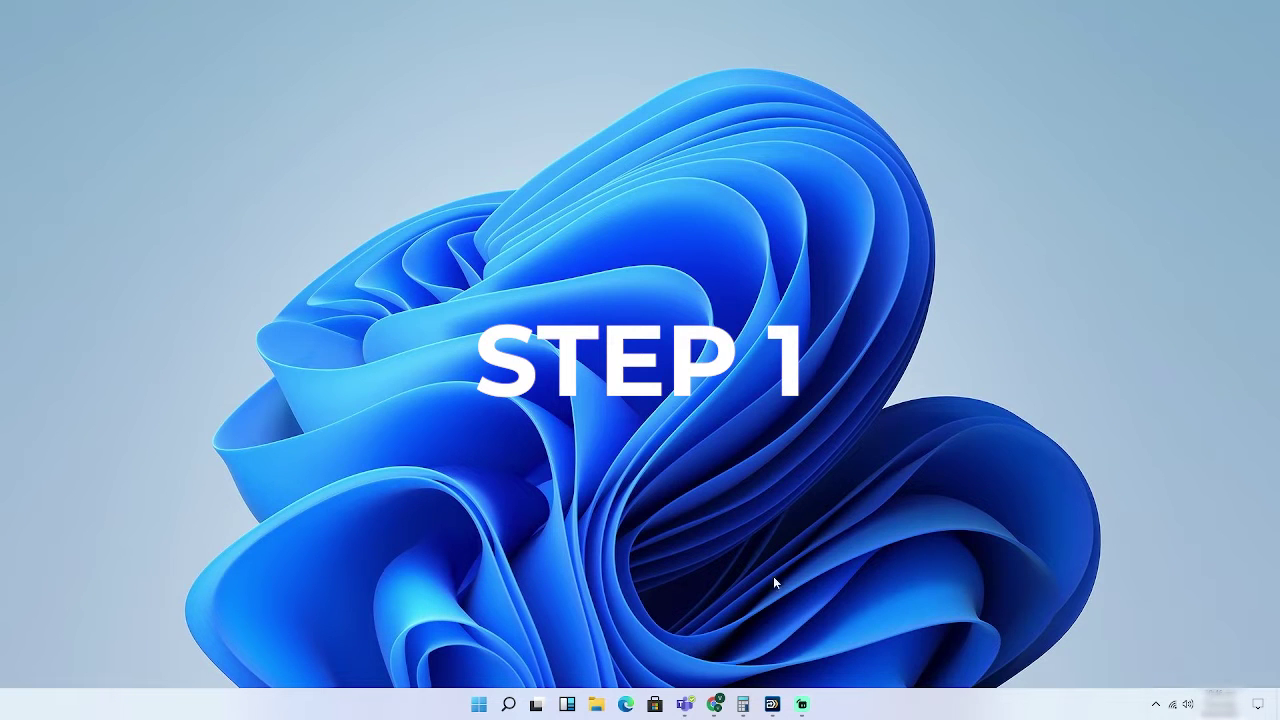
Restore Todo PCTrans, scan for product keys, and start saving the found key list
click(770, 705)
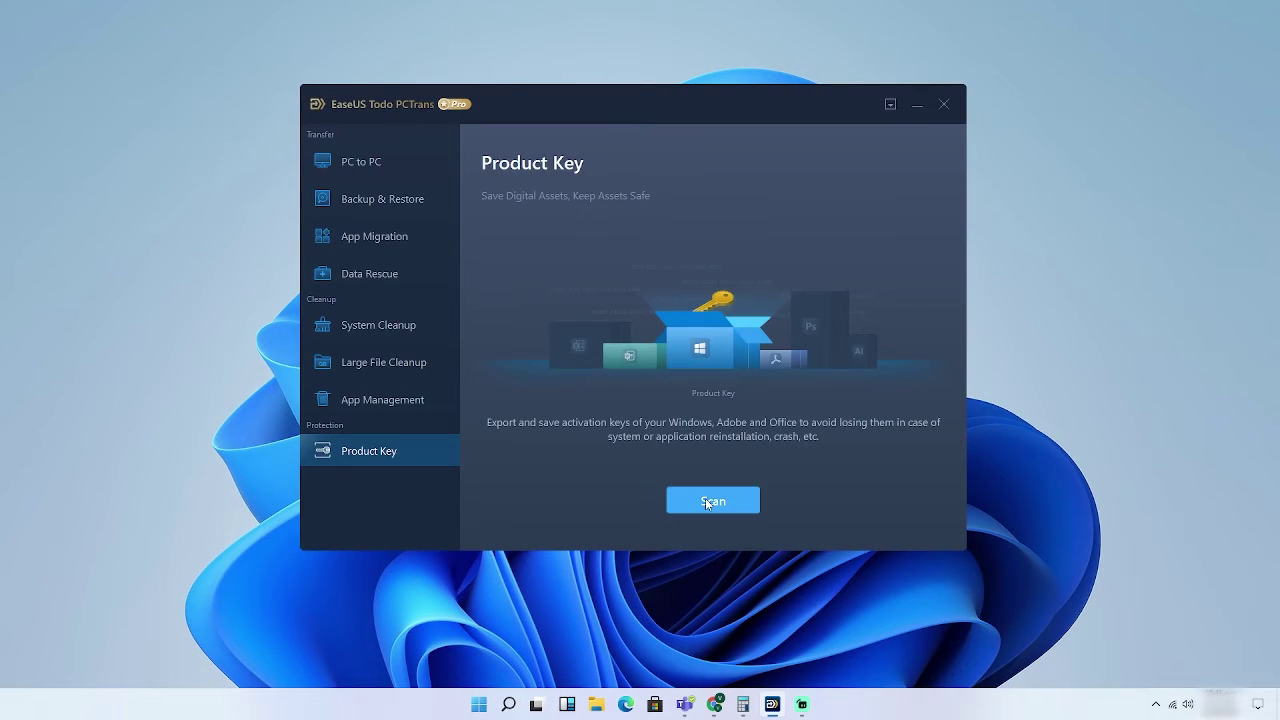
click(708, 500)
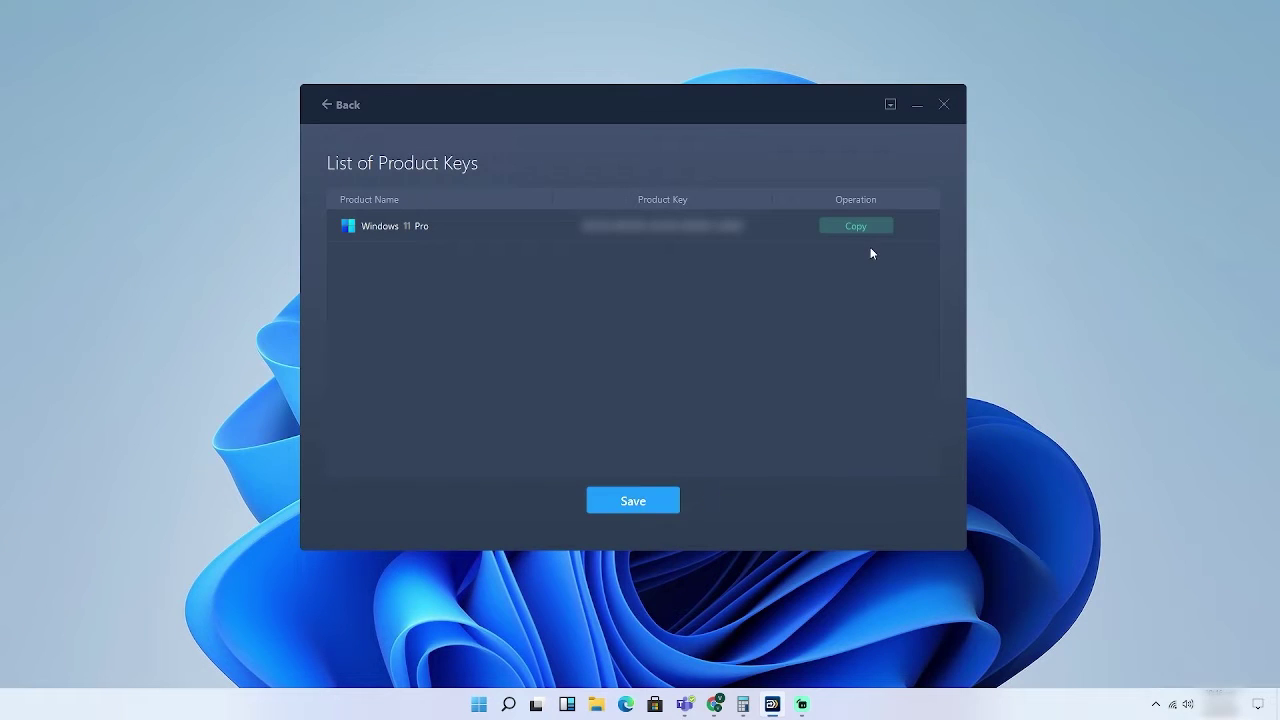
click(624, 499)
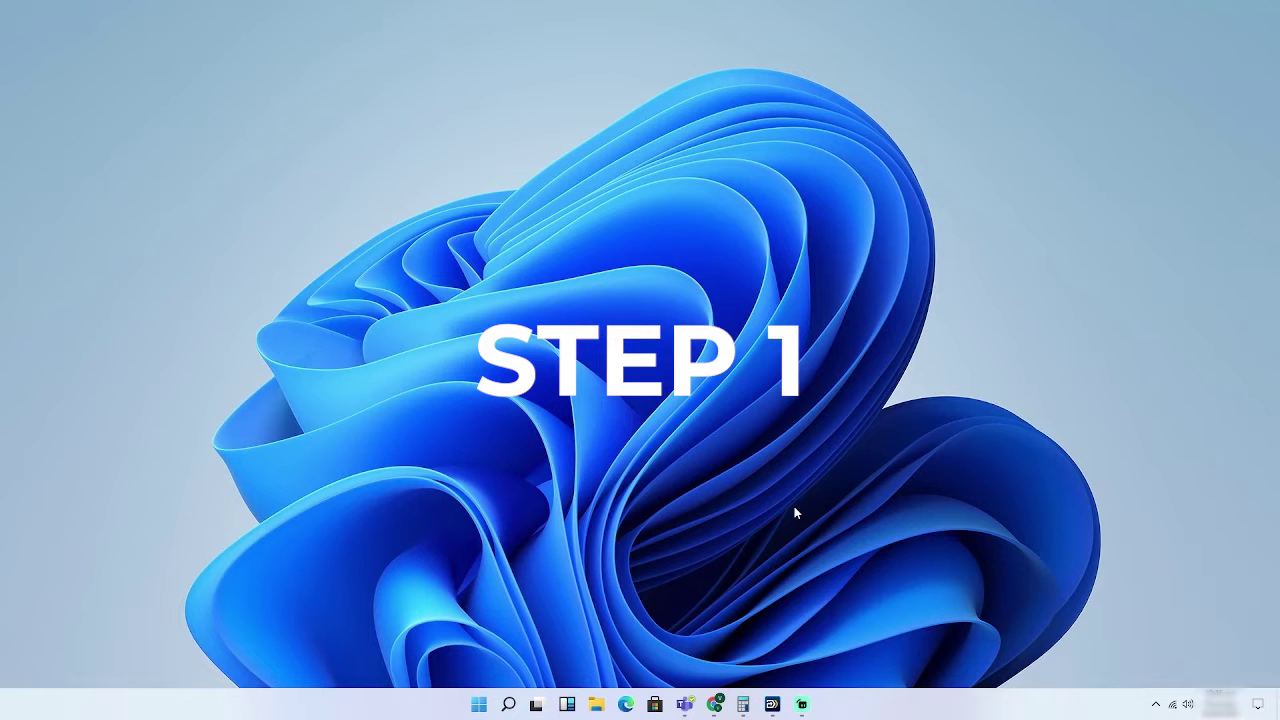
Run 'wmic softwarelicensingservice get OA3xOriginalProductKey' in an administrator Command Prompt
key(super)
text(cmd)
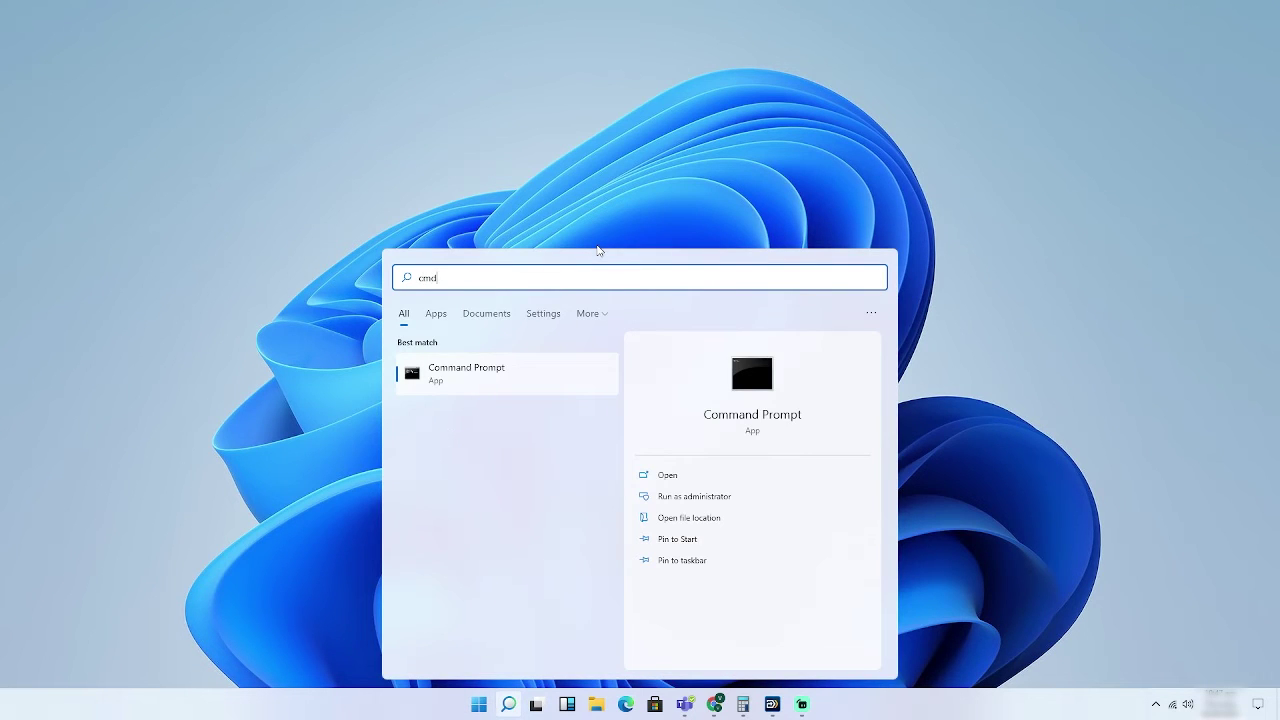
right_click(504, 380)
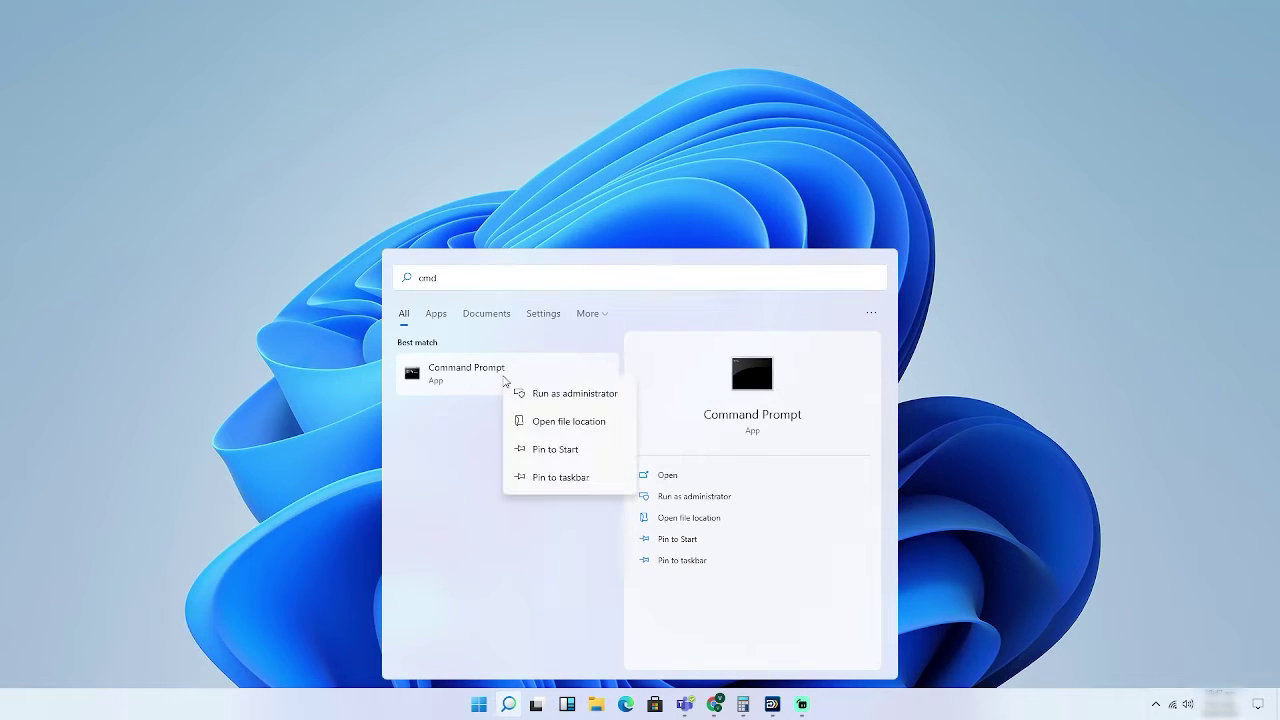
click(536, 396)
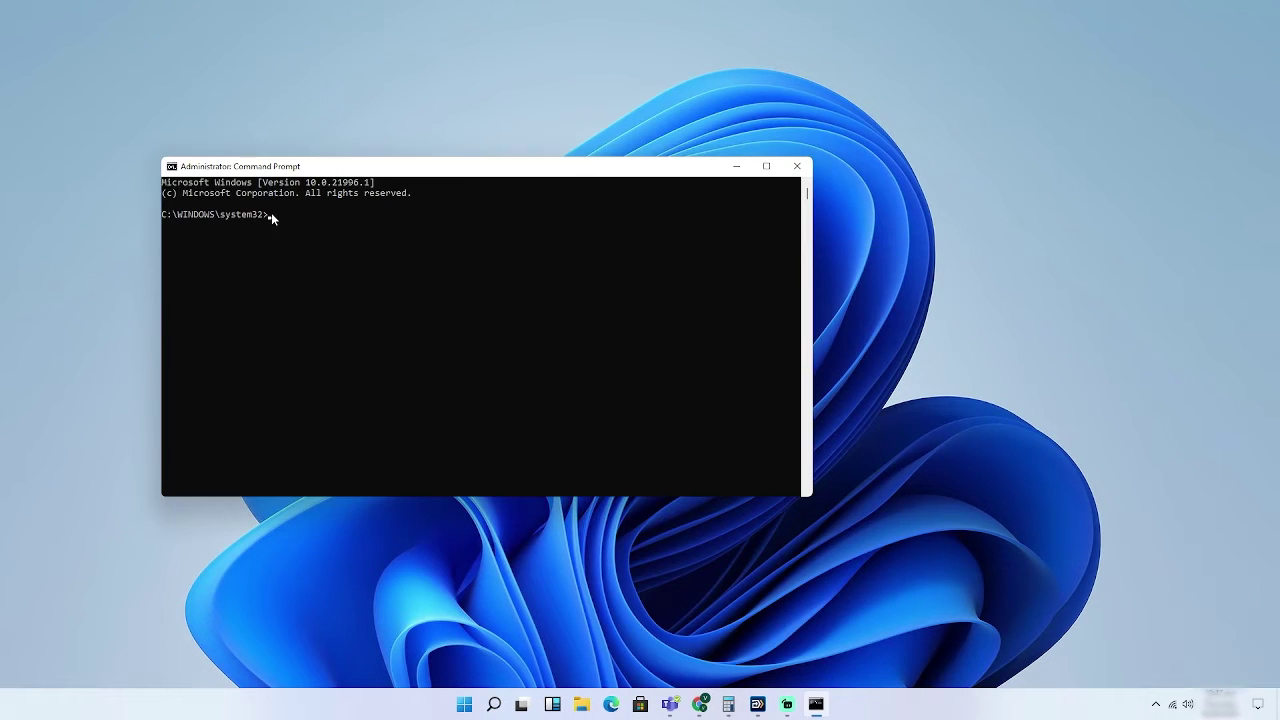
text(wmic path softwarelicensingservice get OA3xOriginalProductKey)
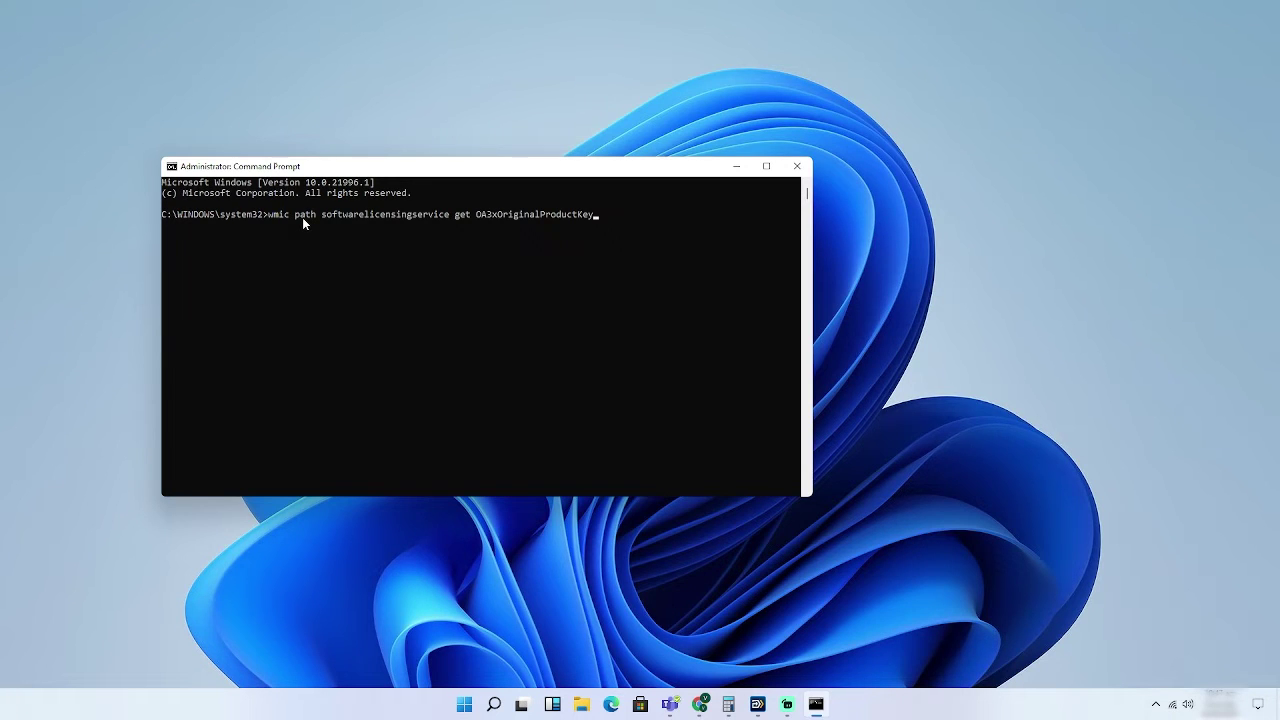
key(Return)
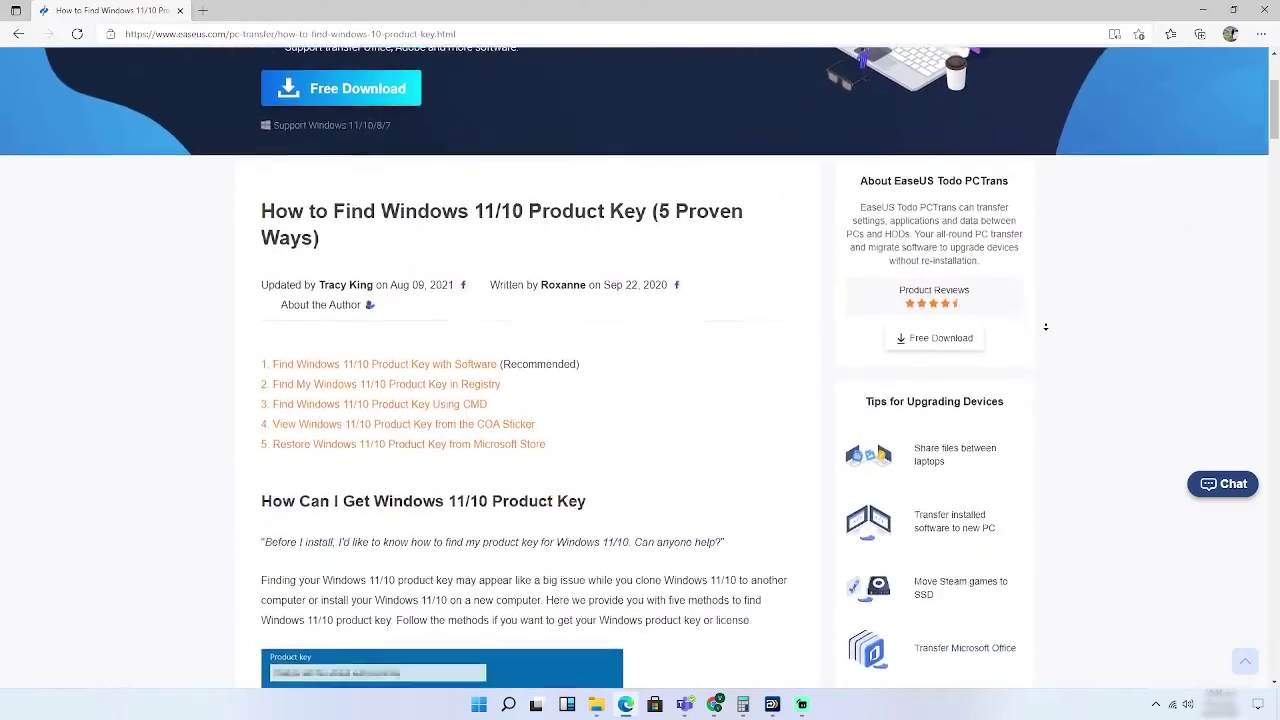
Scroll the EaseUS article to Step 2 and select its VBScript product-key code block
scroll(1045, 328, down, 5)
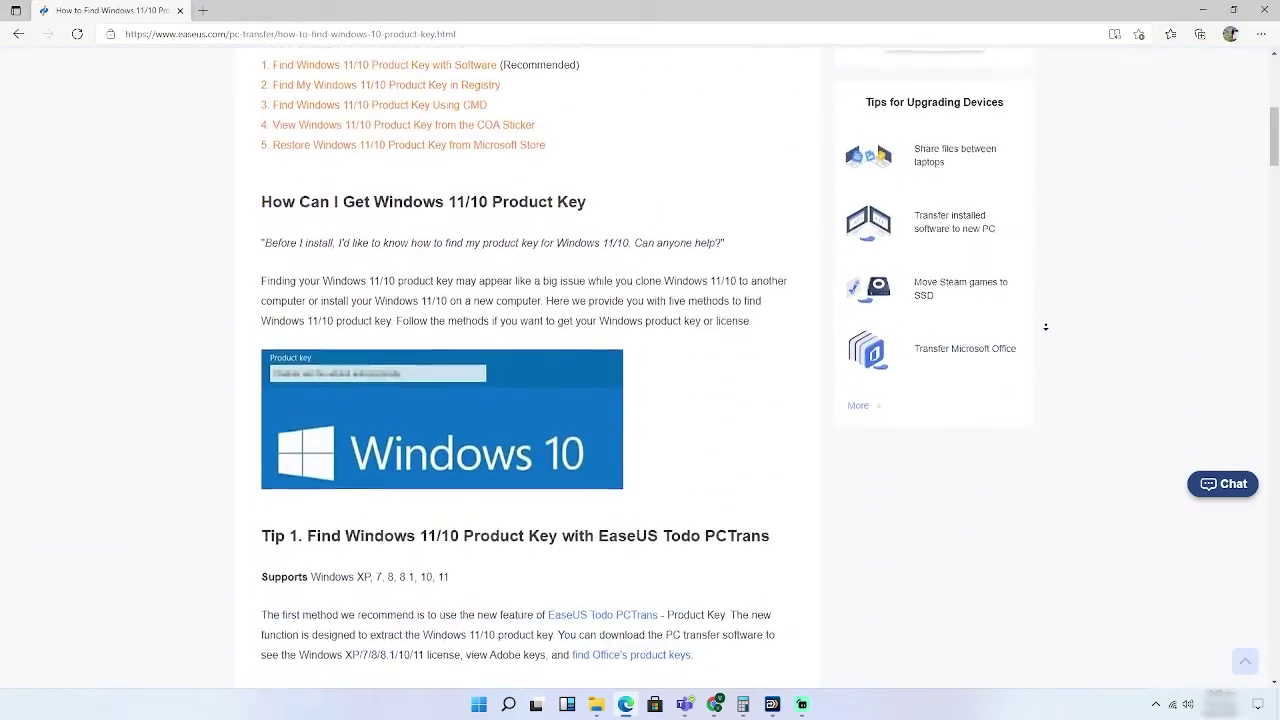
scroll(1045, 330, down, 15)
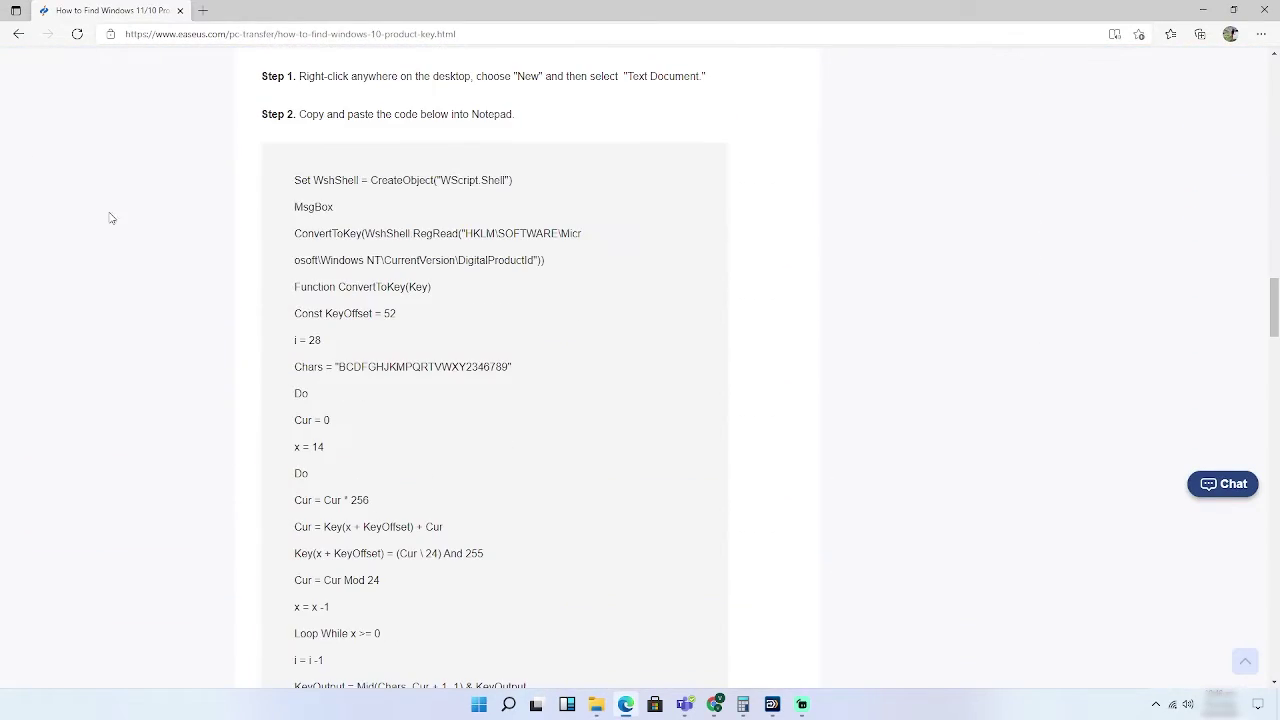
drag(295, 180, 543, 634)
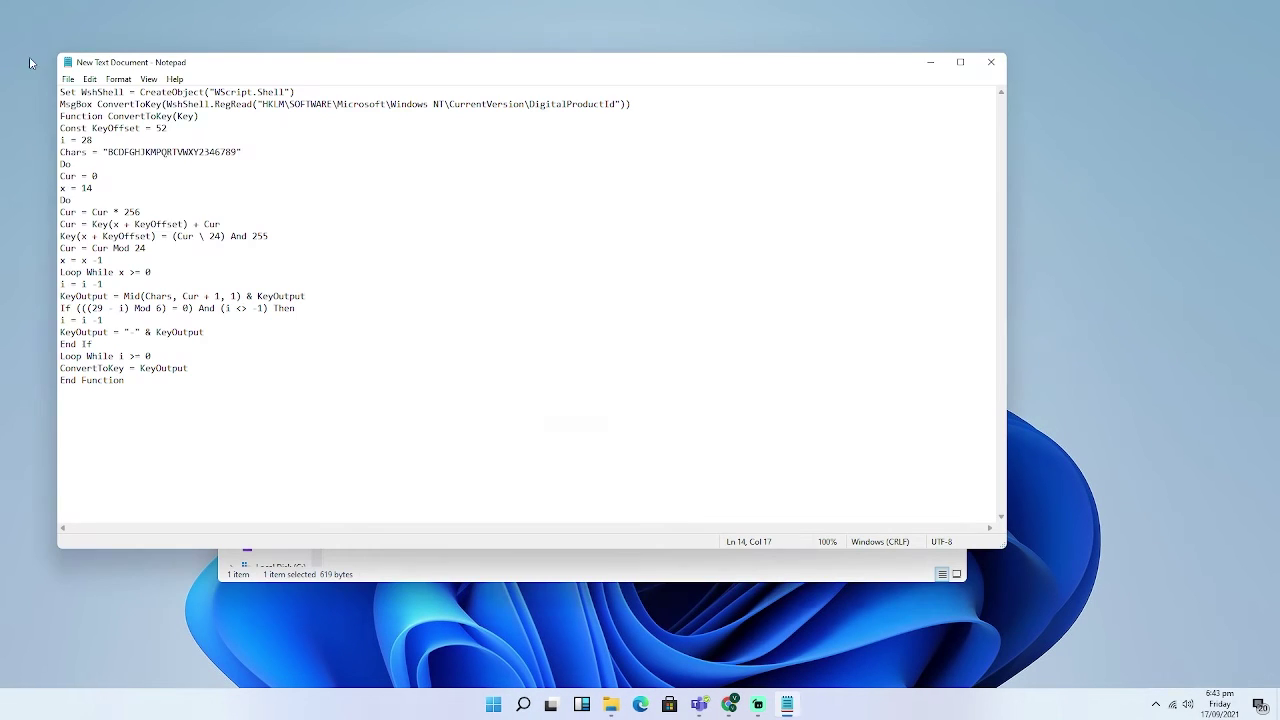
Save the pasted Notepad code as productkey.vbs
click(67, 80)
click(92, 153)
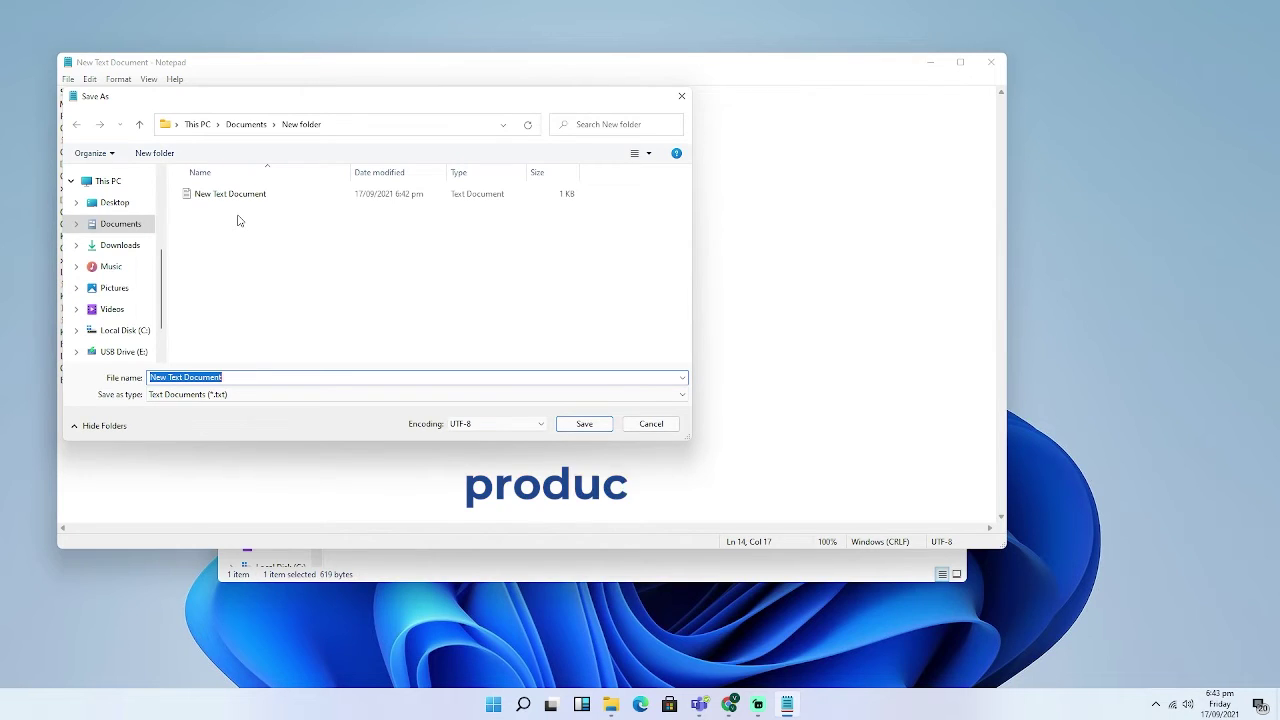
text(productkey.vbs)
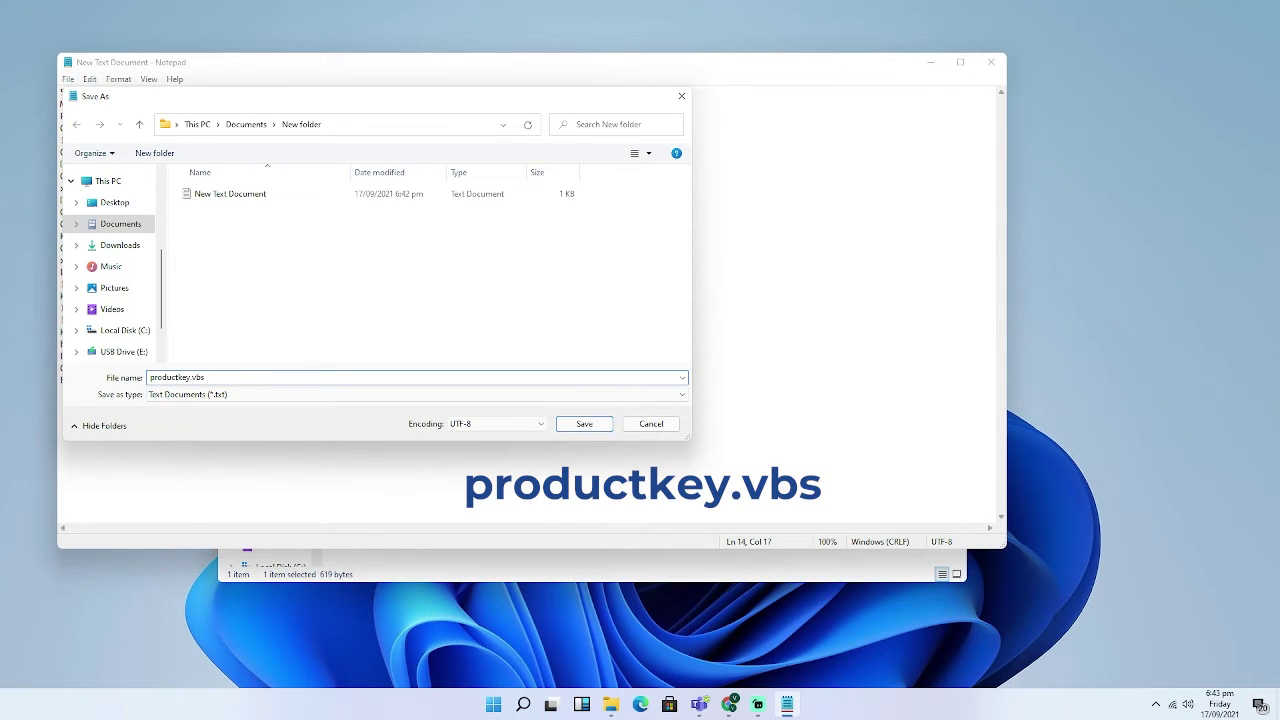
key(Return)
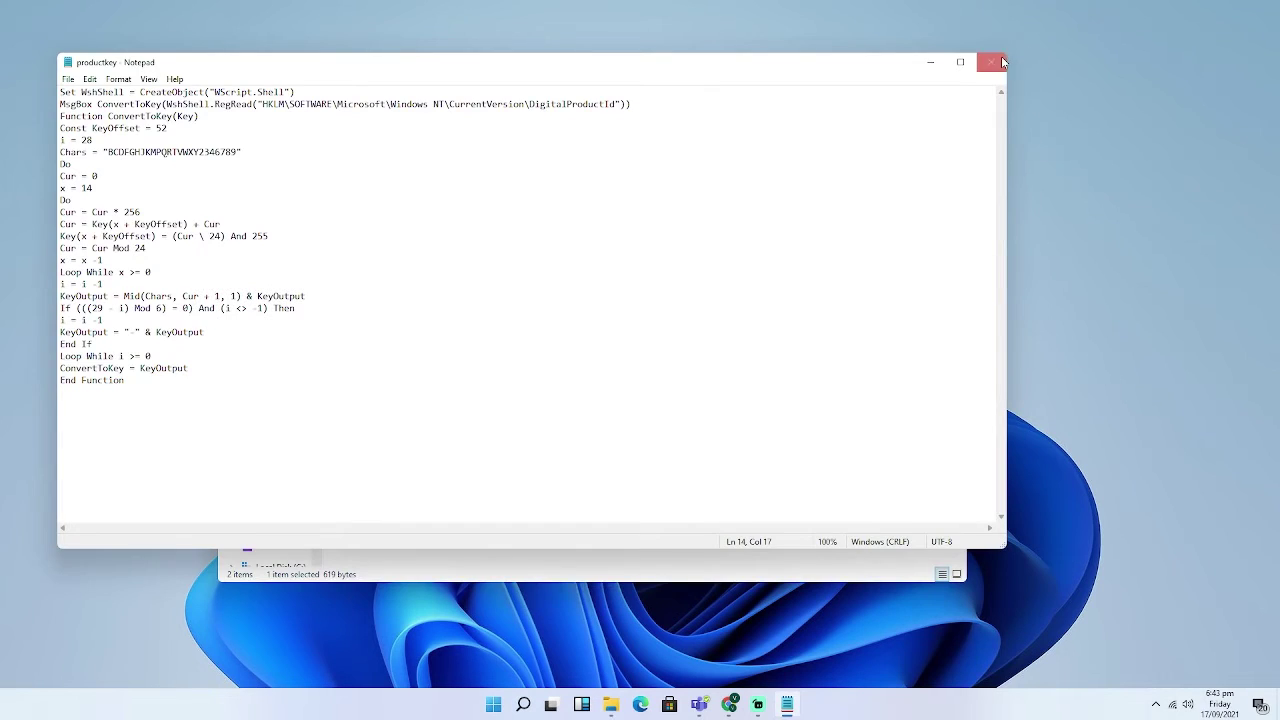
Close Notepad and run the productkey script to display the Windows product key
click(1001, 62)
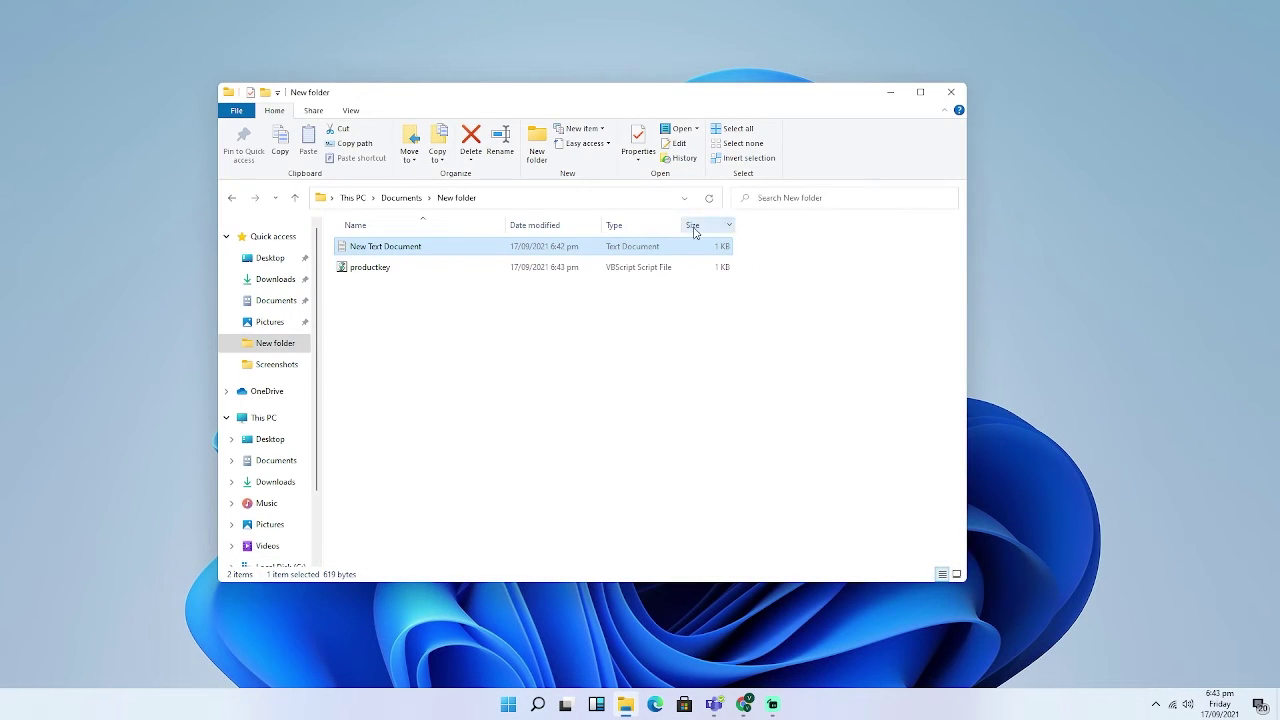
click(540, 267)
double_click(538, 268)
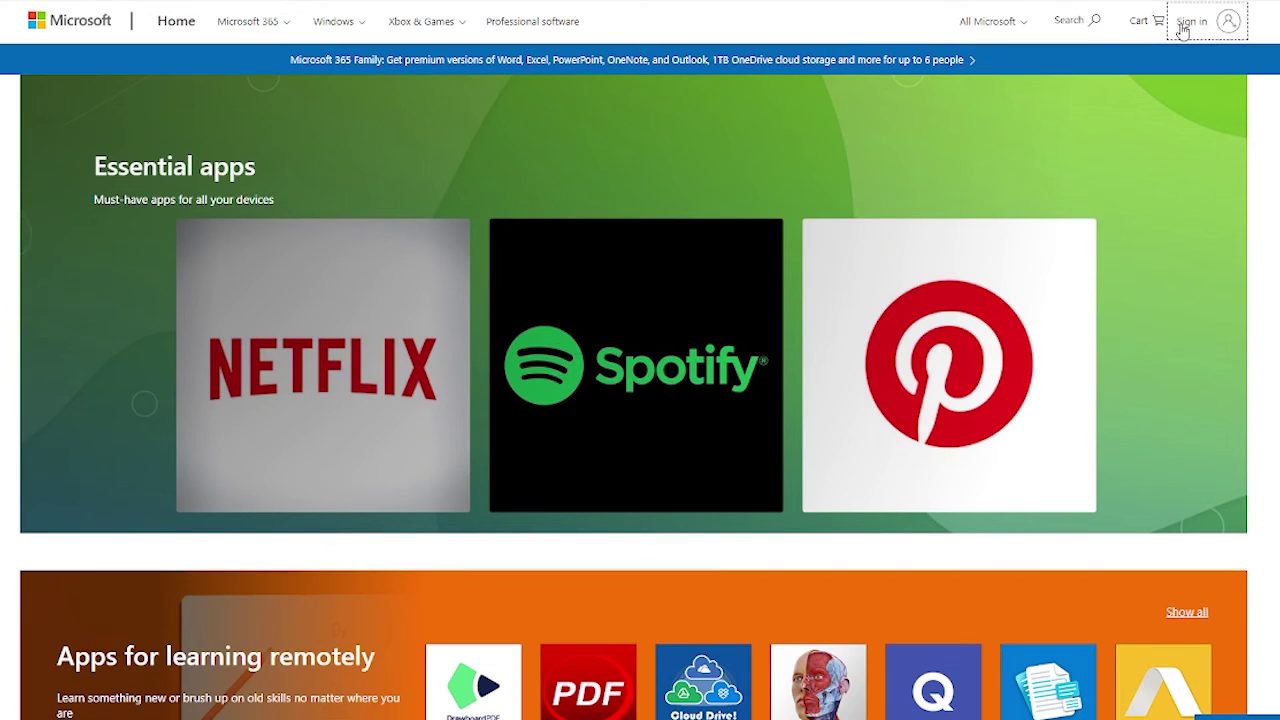
Sign in to the Microsoft account and go to its Order History
click(1228, 21)
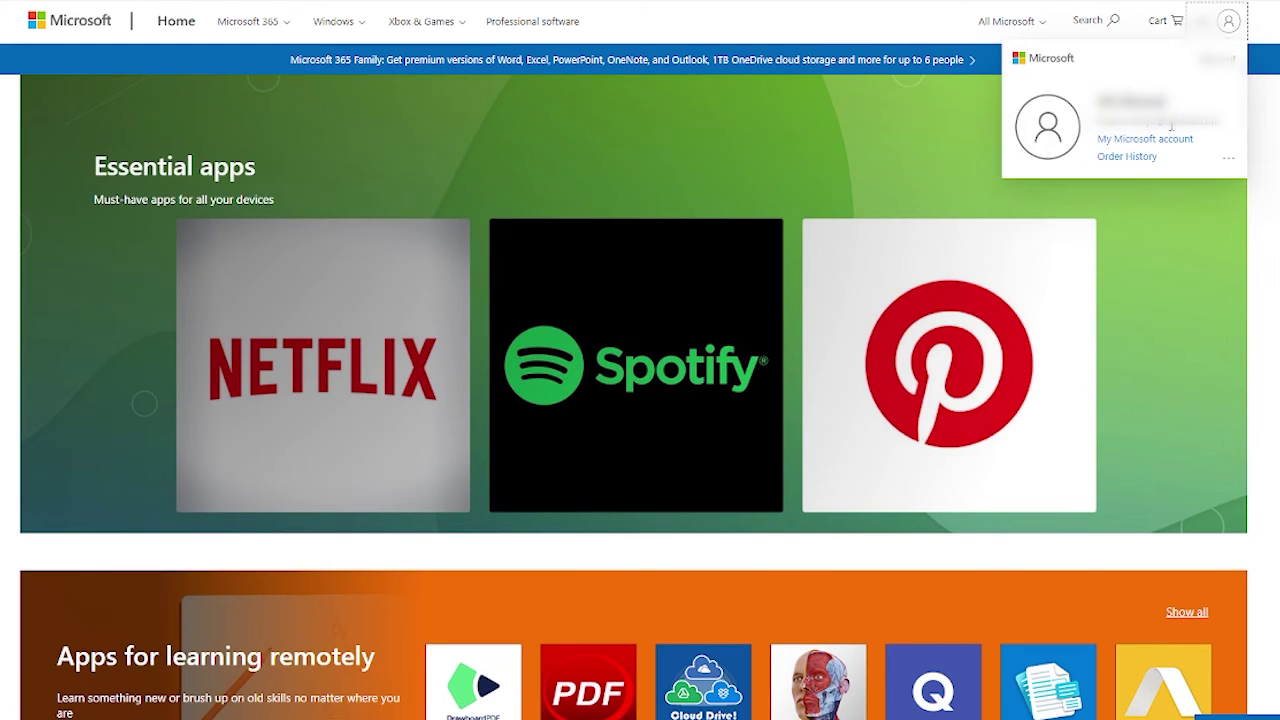
click(1127, 157)
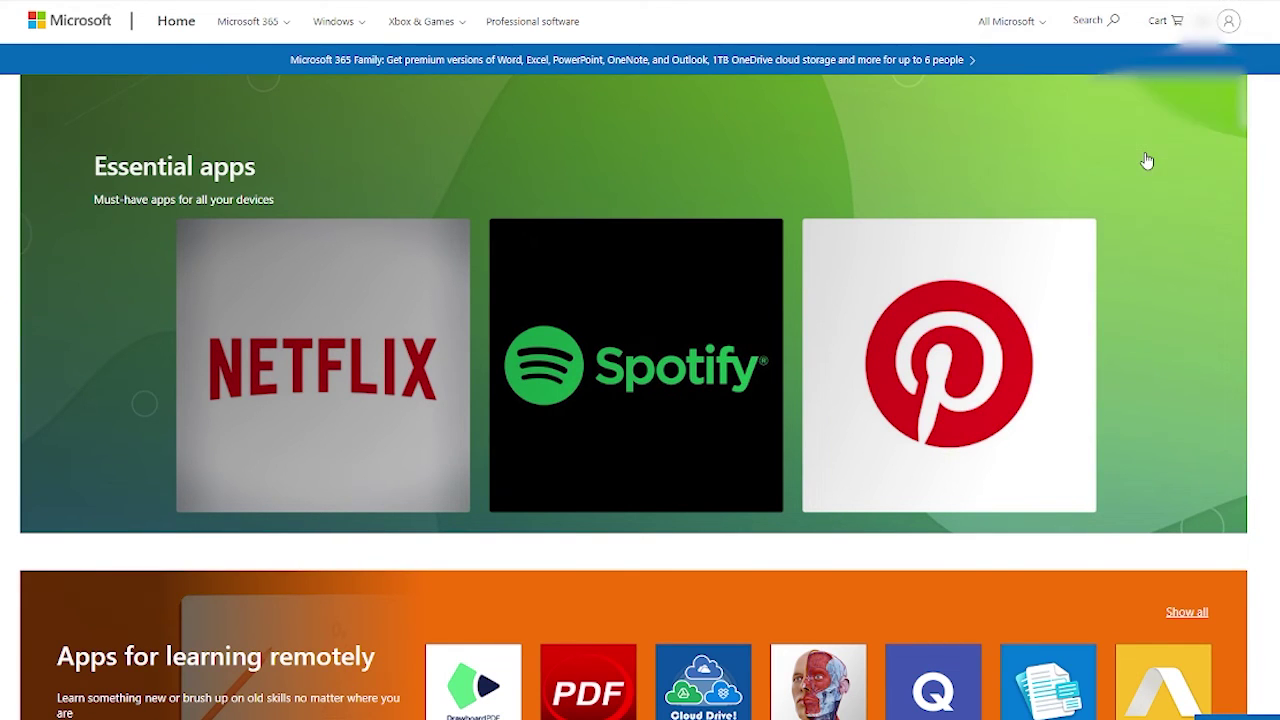